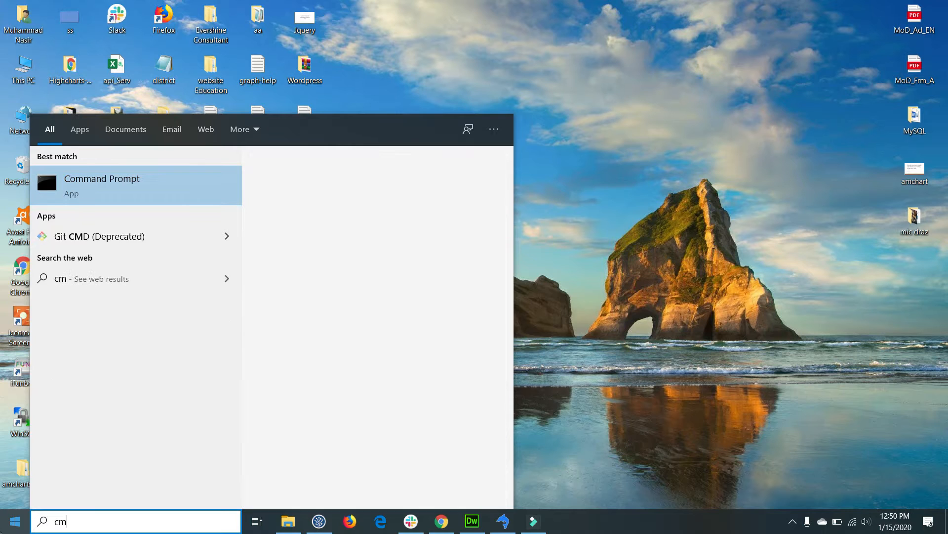
Open a maximized Command Prompt and check the installed PHP version with php -v.
key("Return")
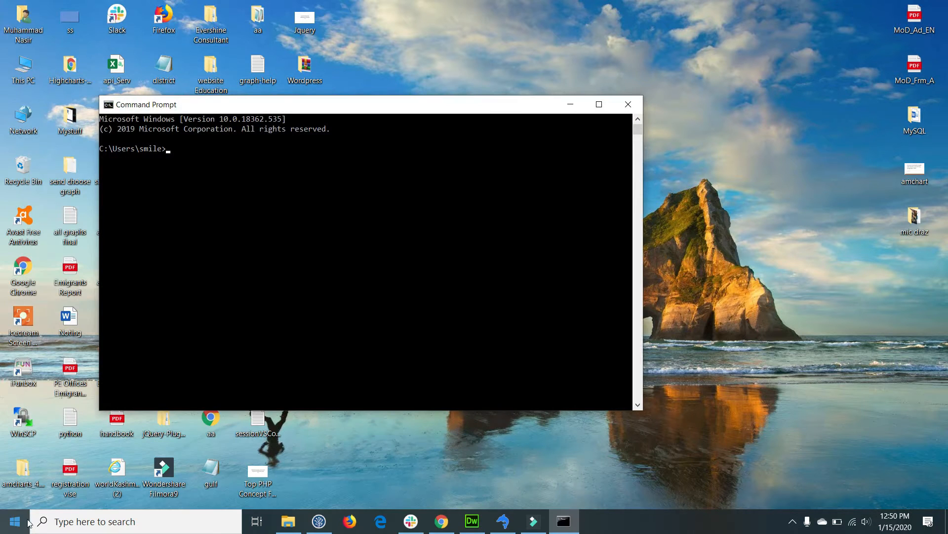
double_click(220, 105)
left_click(78, 68)
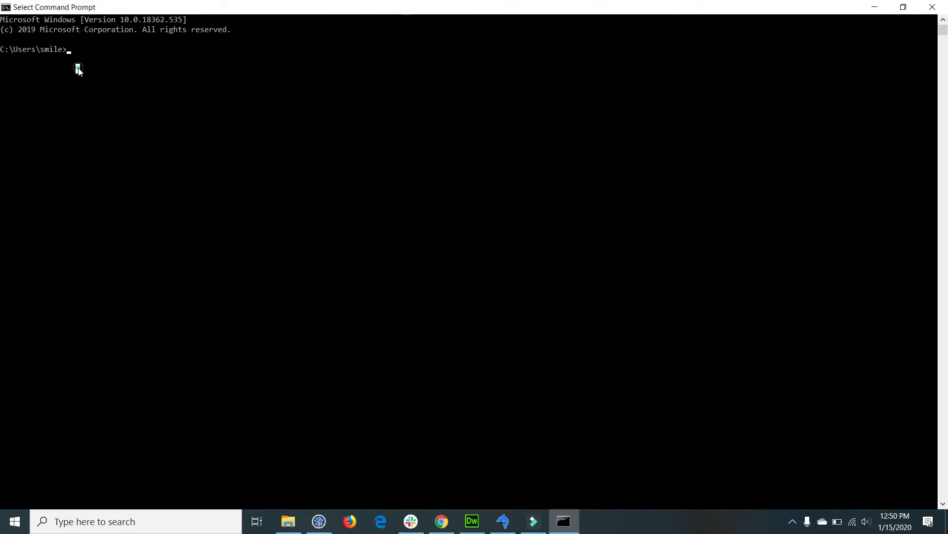
type("php -v")
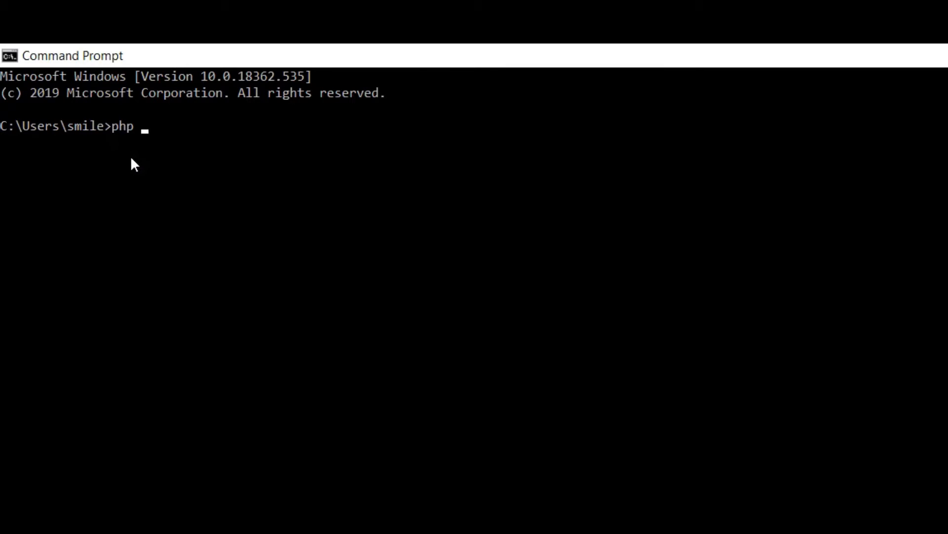
key("Return")
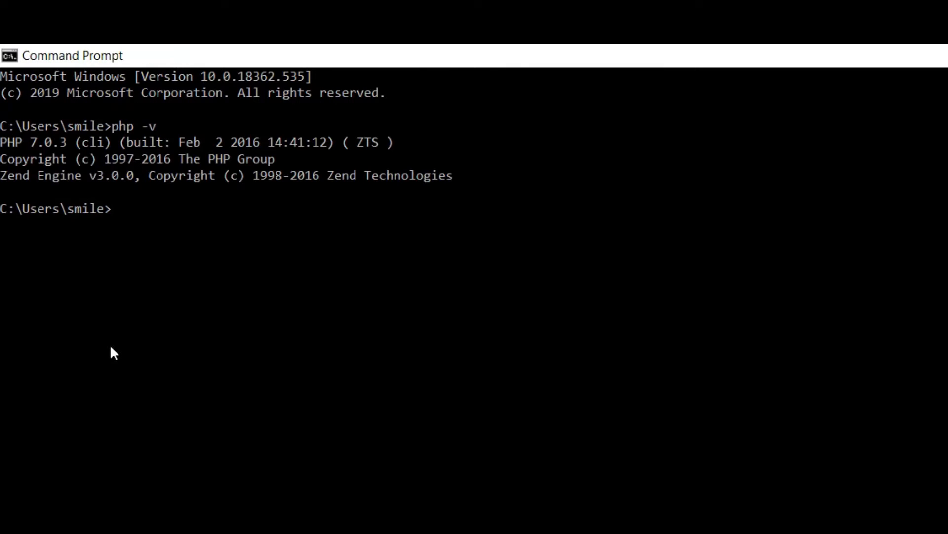
left_click_drag(35, 144, 67, 147)
left_click(55, 209)
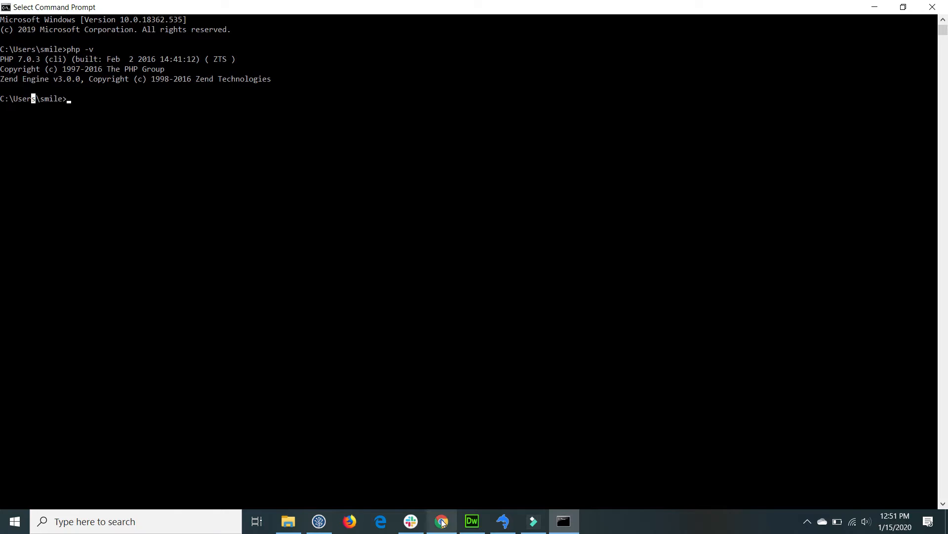
Switch to Chrome, check the current stable PHP release on the php.net downloads page, and close that page.
left_click(442, 522)
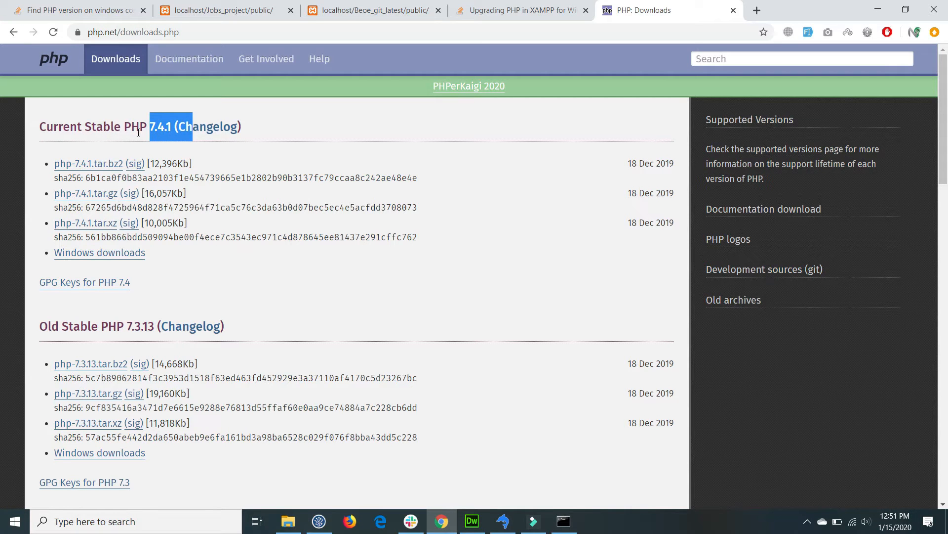
left_click(301, 116)
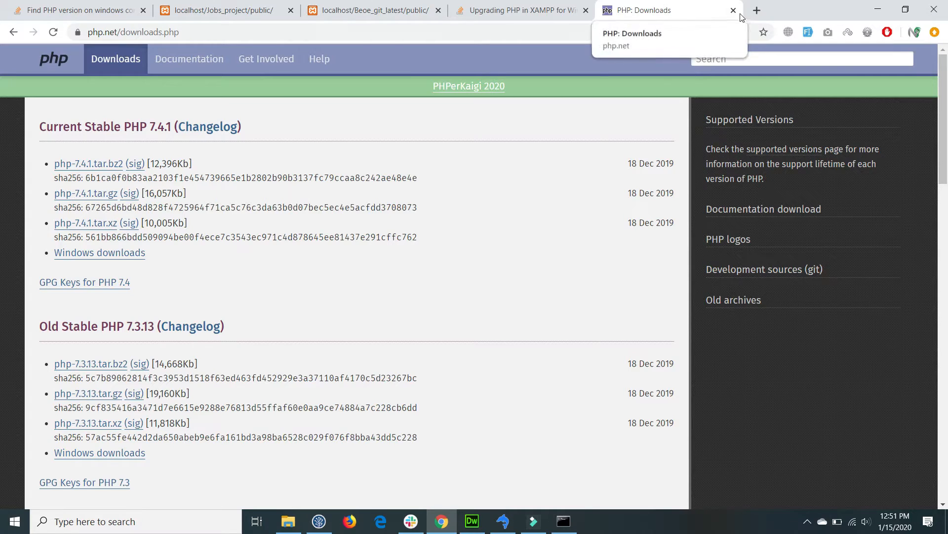
left_click(757, 10)
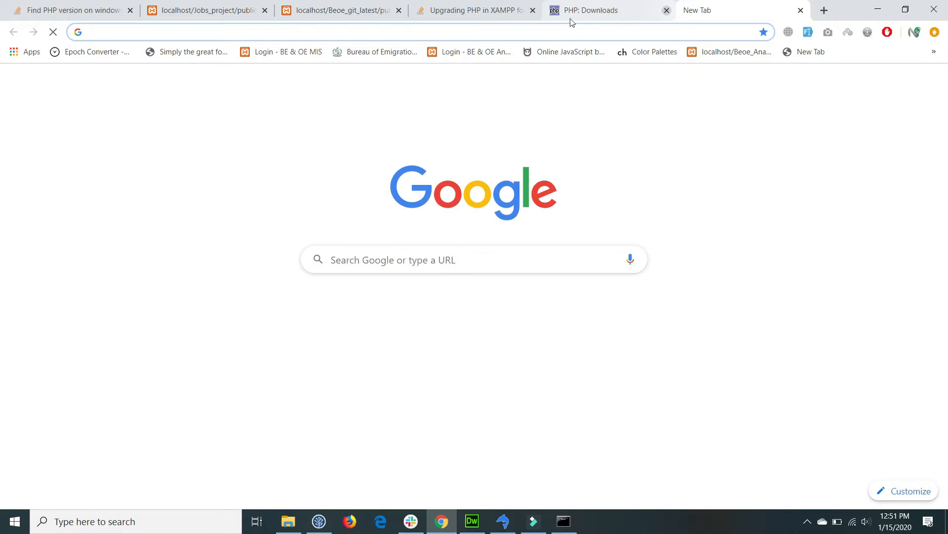
left_click(666, 11)
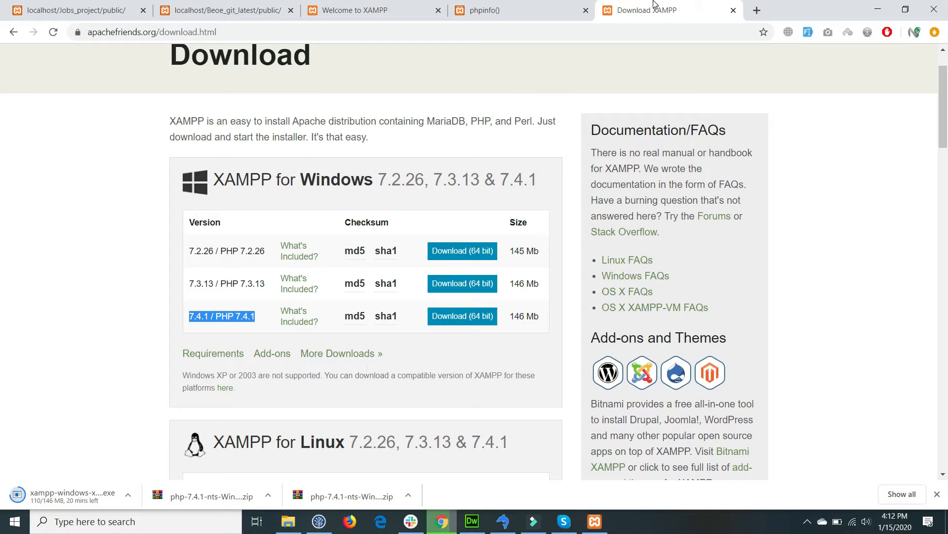
Switch to File Explorer, copy the xampp folder from Local Disk (C:), and open the F: drive.
left_click(279, 527)
double_click(316, 232)
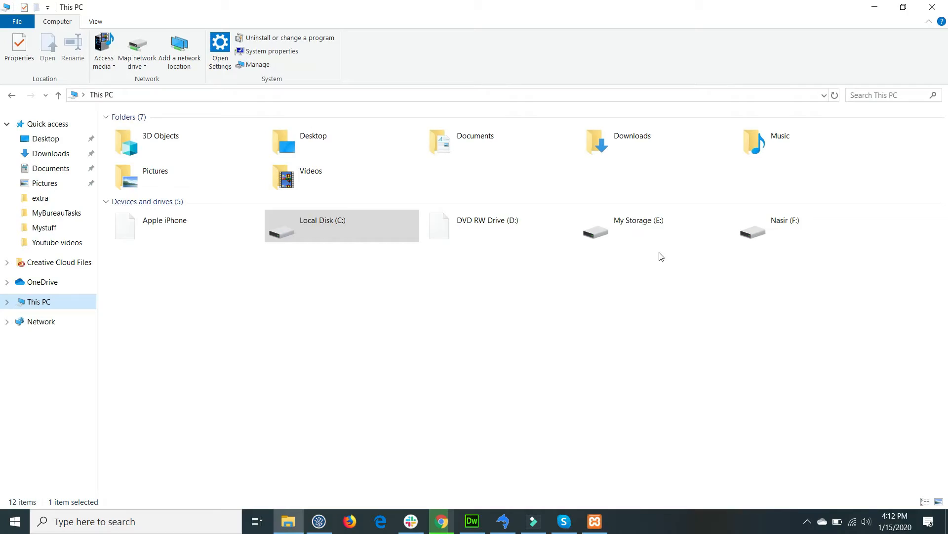
left_click(800, 228)
double_click(790, 230)
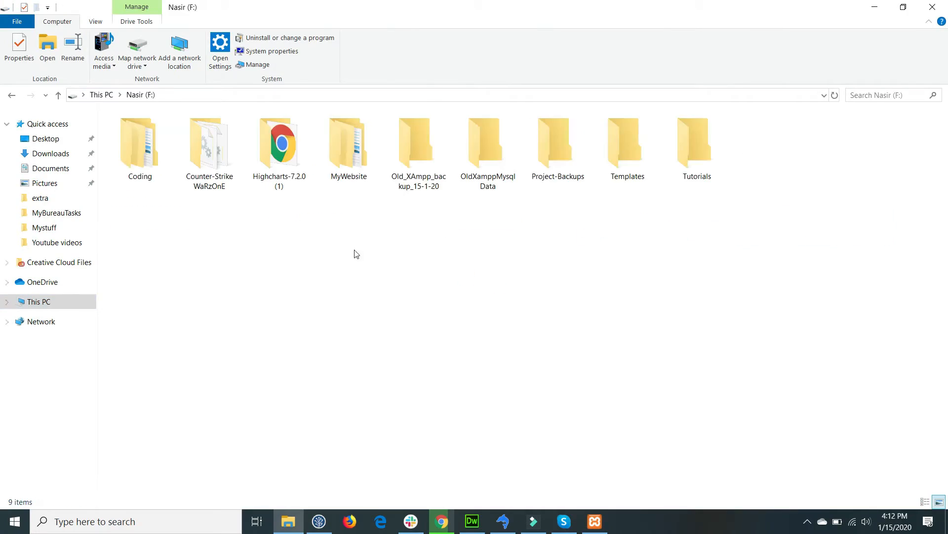
Create a new folder named Old_Xampp on the F: drive and open it.
right_click(299, 230)
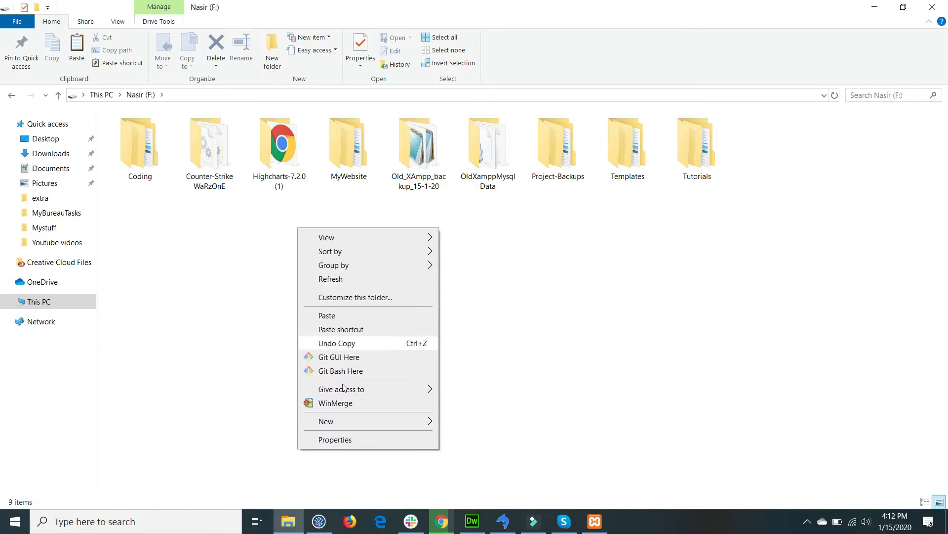
left_click(328, 421)
left_click(490, 266)
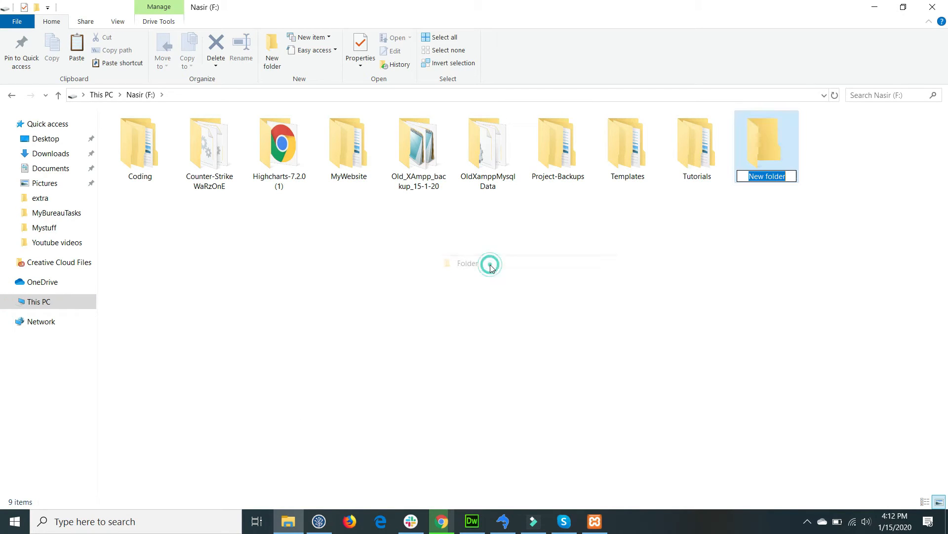
type("Old")
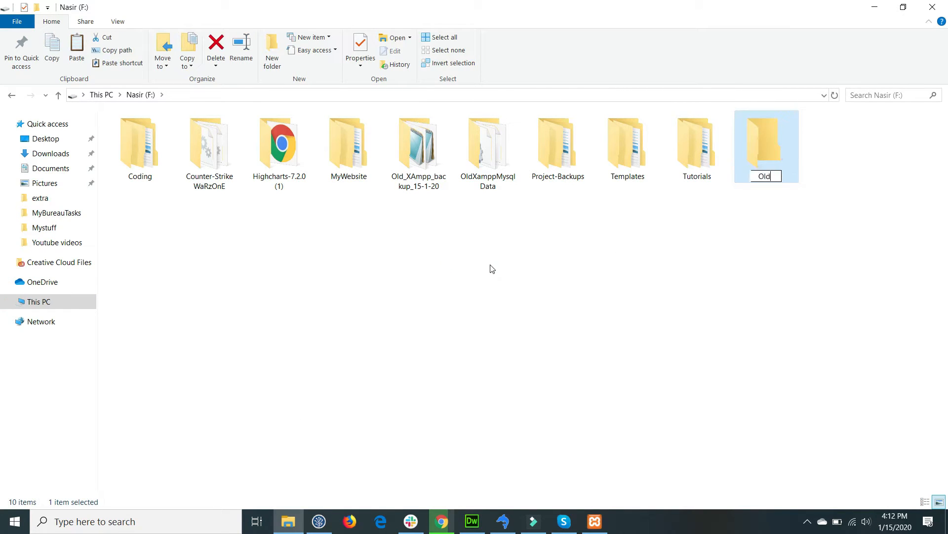
type("_Xampp")
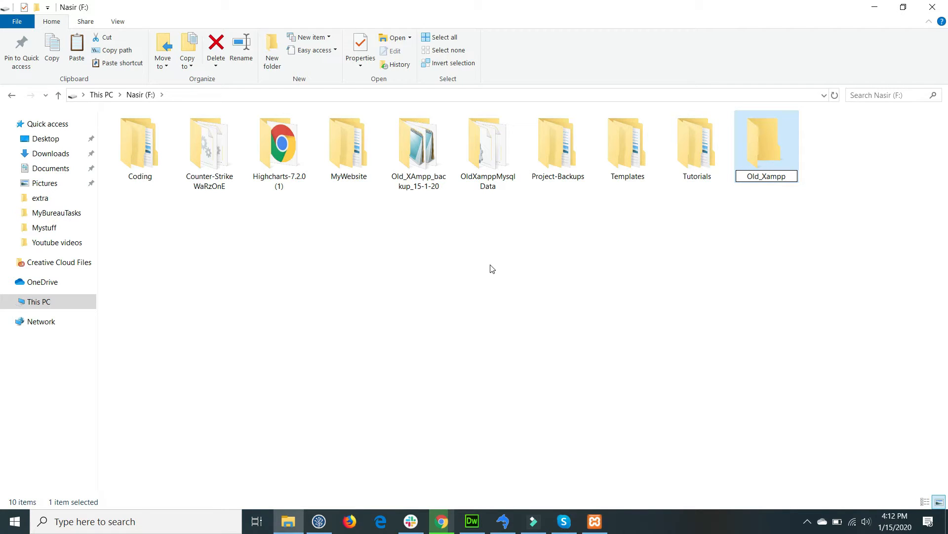
key("Return")
key("Return")
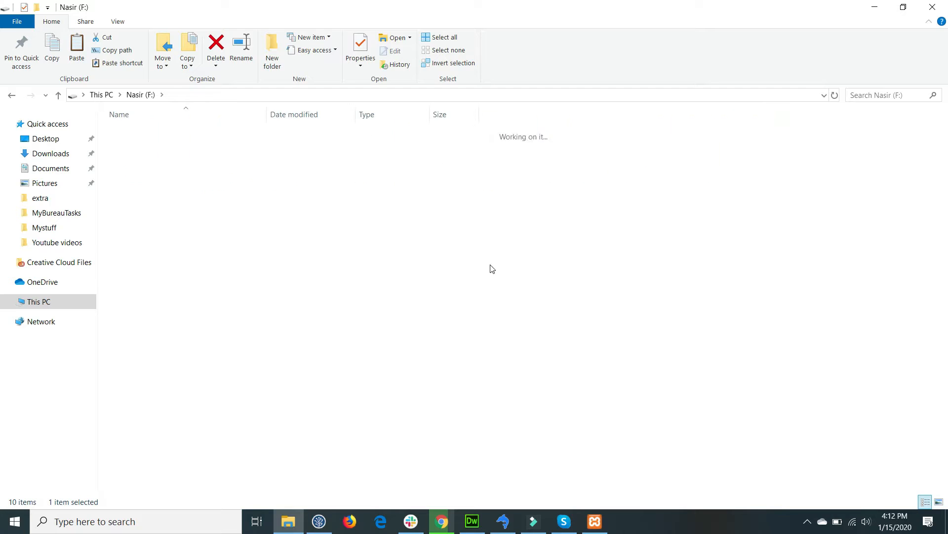
Paste the copied xampp folder into F:\Old_Xampp as a backup and check on the copy operation.
right_click(414, 217)
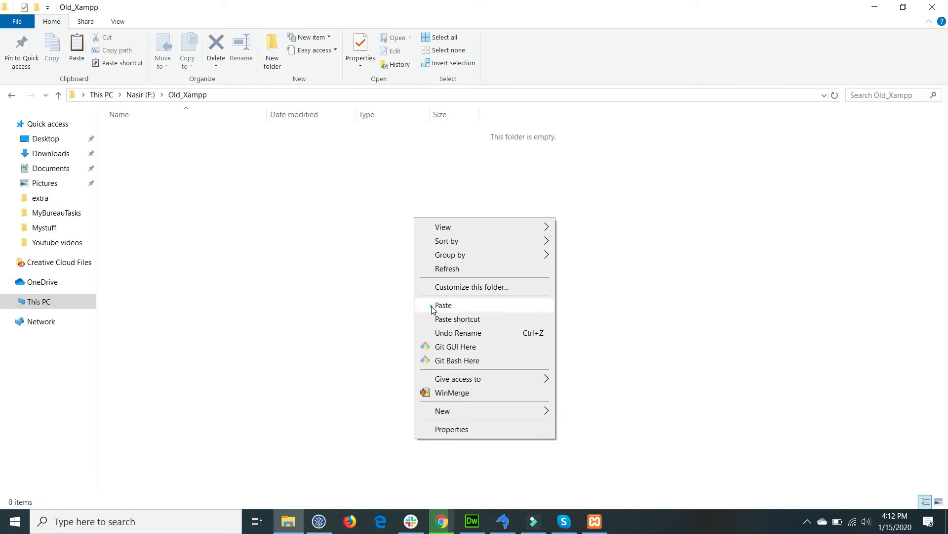
left_click(431, 307)
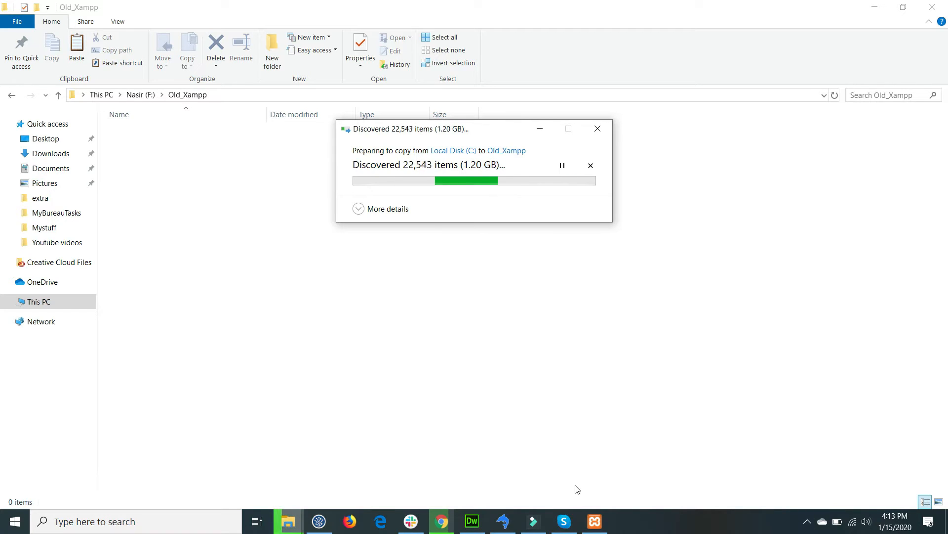
left_click(544, 423)
key("F5")
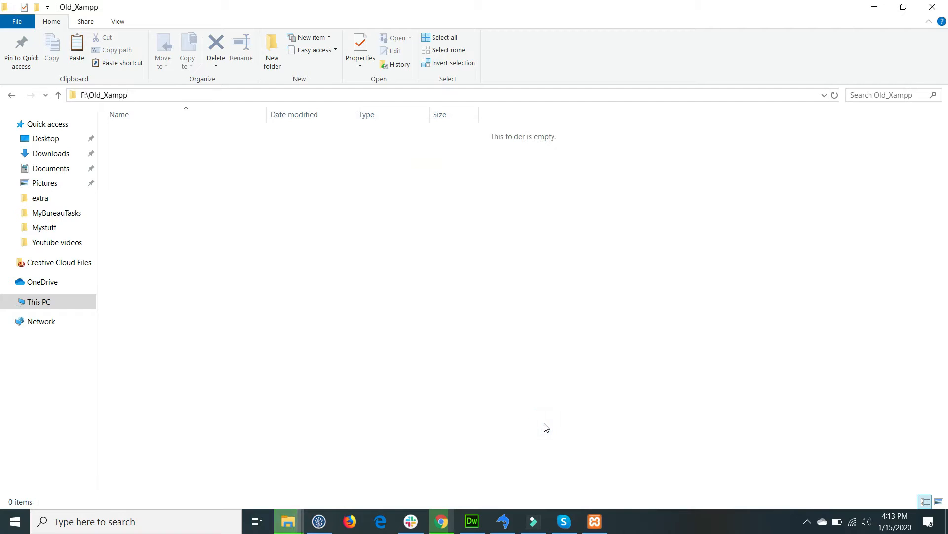
left_click(531, 378)
mouse_move(288, 521)
left_click(334, 488)
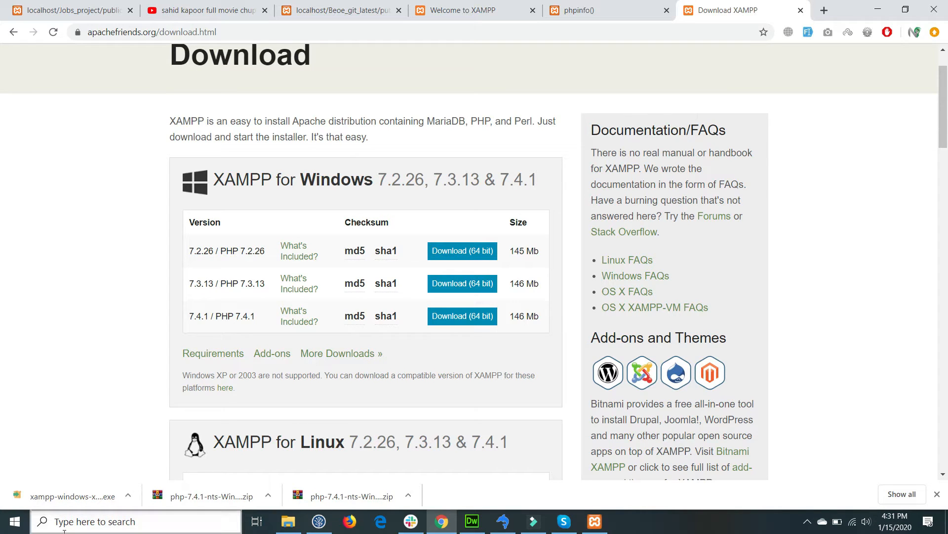
Open the list of installed programs from Control Panel and start the uninstaller for XAMPP.
left_click(14, 522)
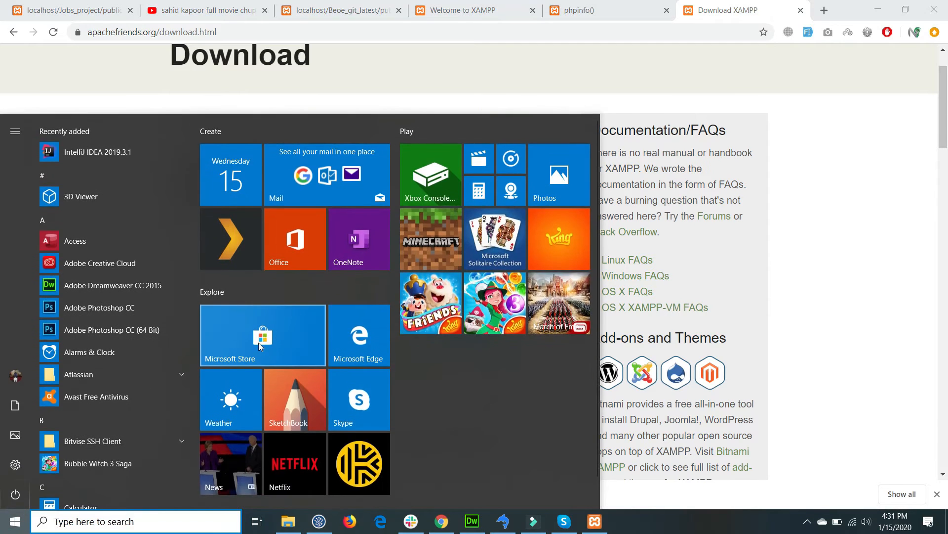
type("contr")
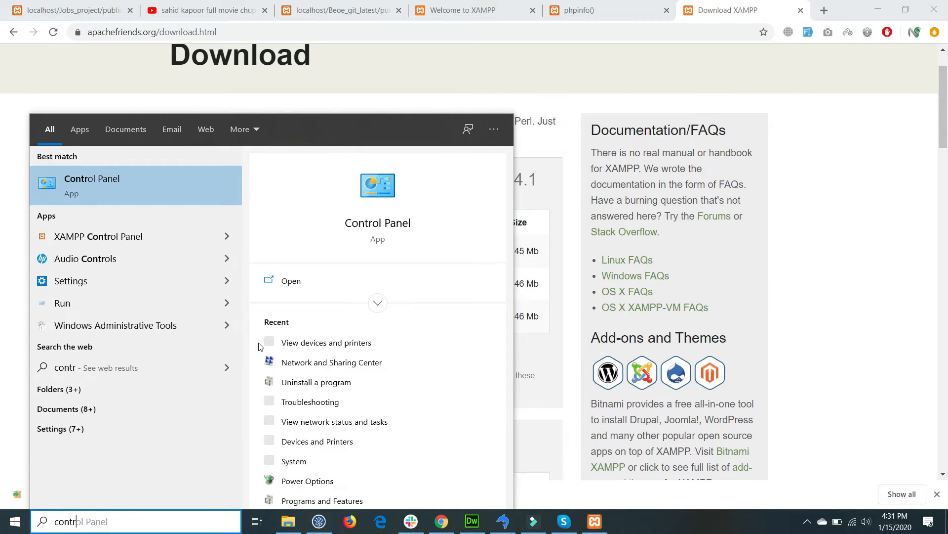
key("Return")
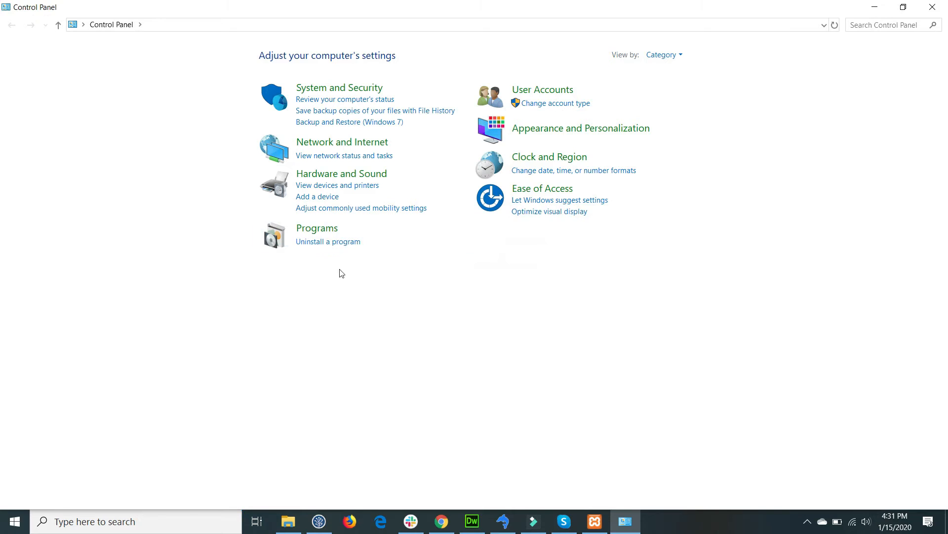
left_click(327, 241)
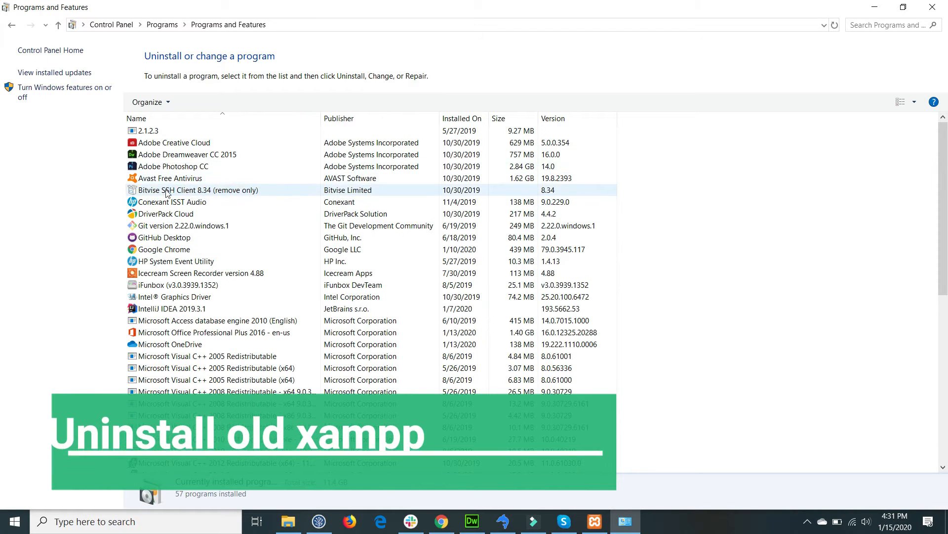
left_click(163, 261)
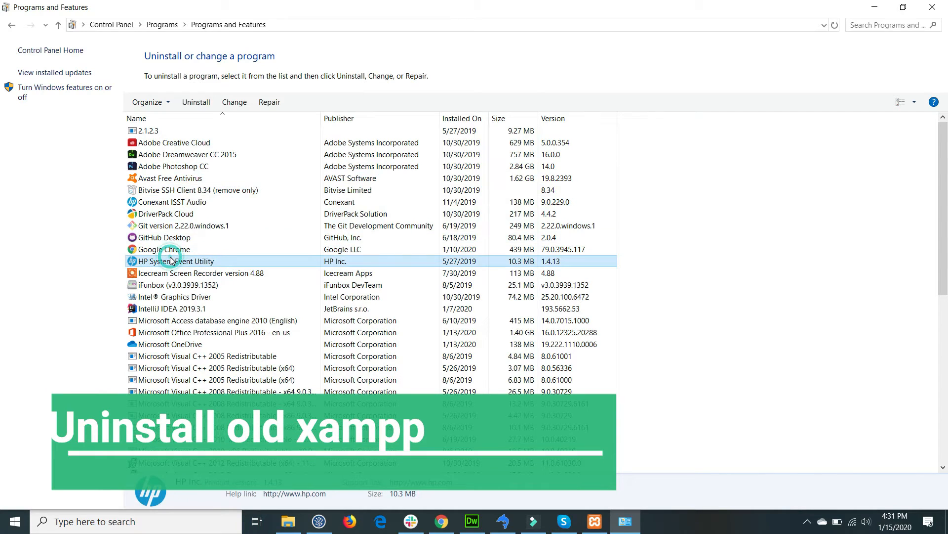
key("x")
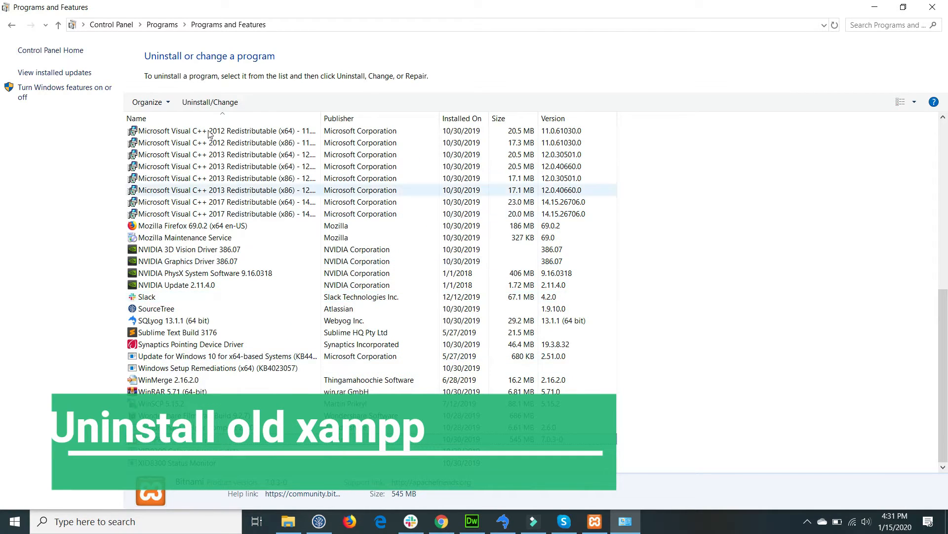
left_click(209, 101)
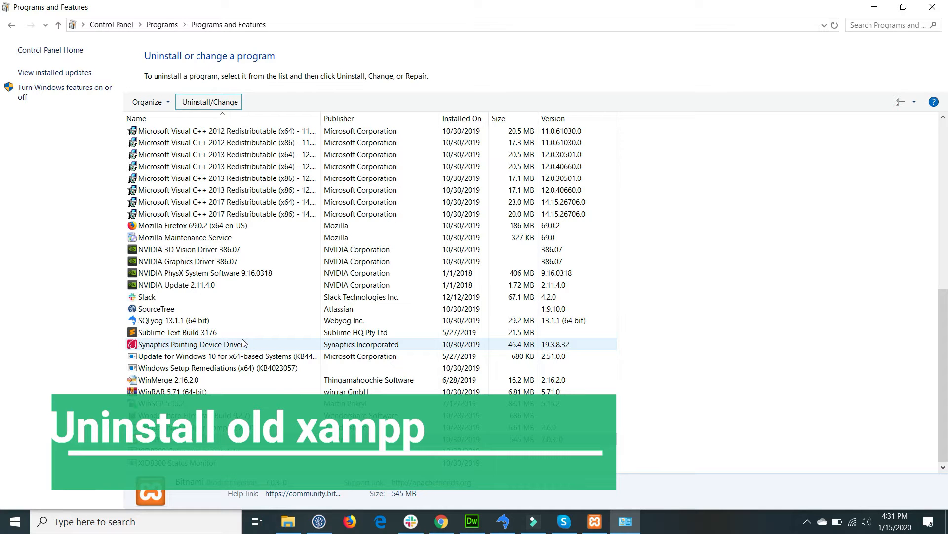
Close the running XAMPP Control Panel and confirm uninstalling XAMPP with all its modules, including the C:\xampp\htdocs folder.
left_click(593, 523)
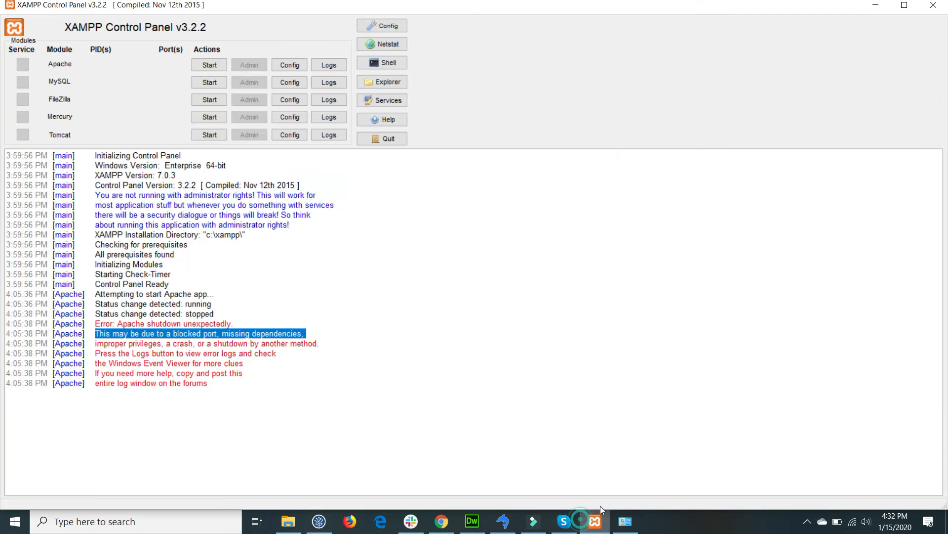
left_click(937, 7)
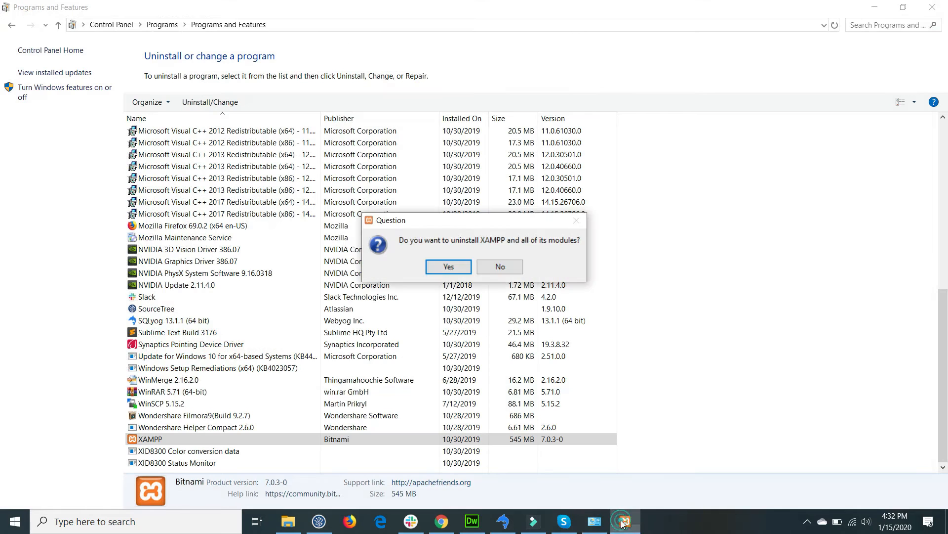
left_click(443, 267)
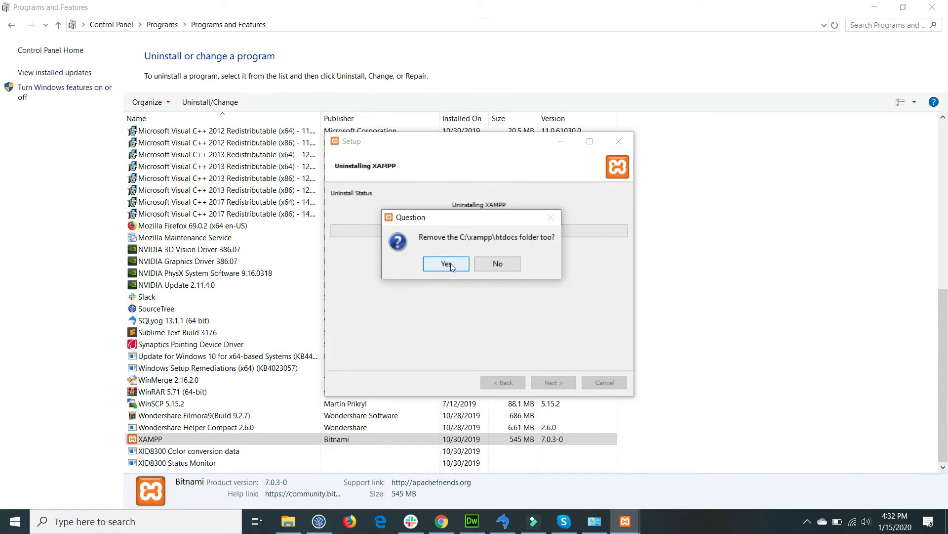
left_click(450, 263)
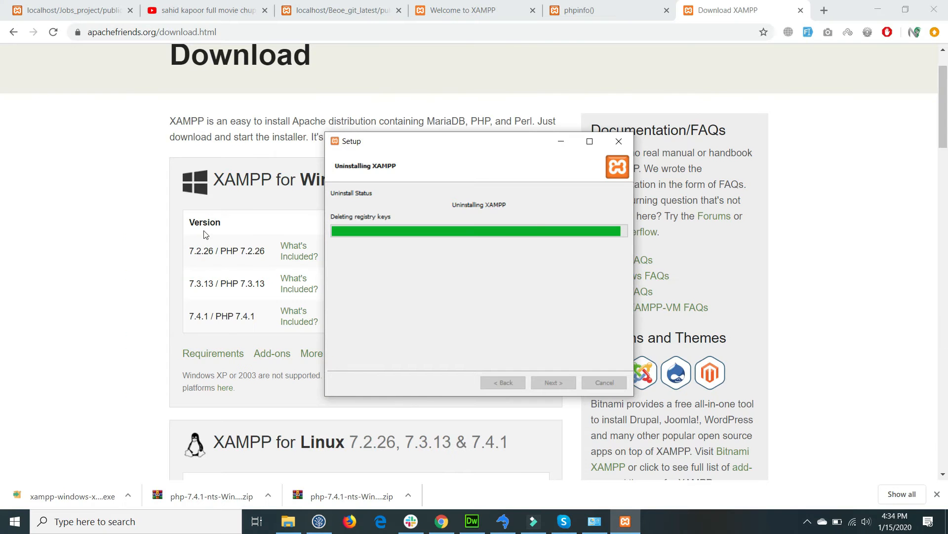
left_click(475, 269)
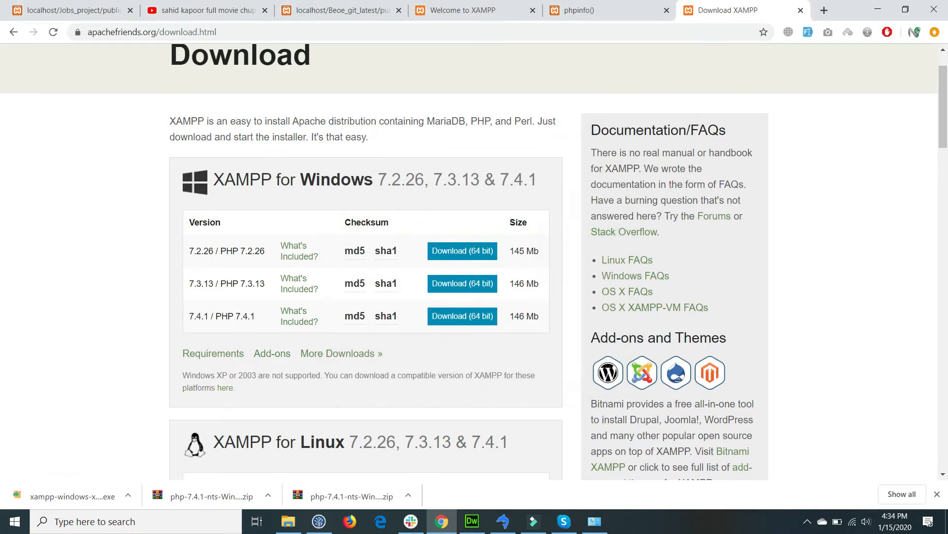
Open C:\xampp in File Explorer and check what the uninstaller left in its php_15-1-20 subfolder.
left_click(288, 521)
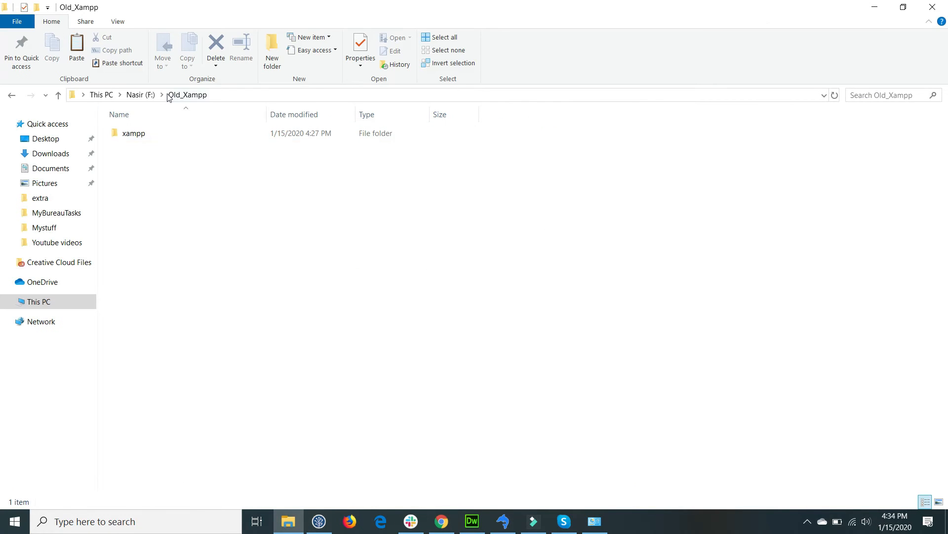
left_click(42, 303)
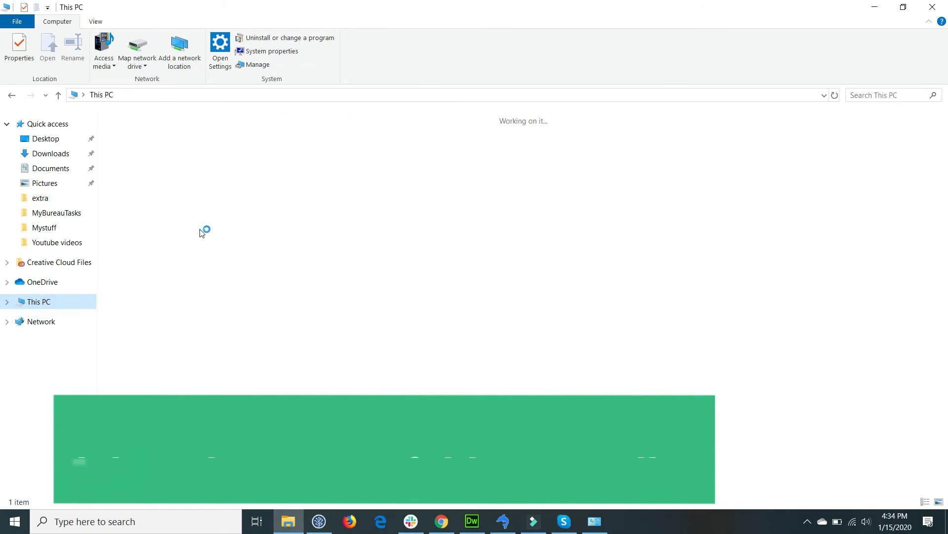
double_click(299, 235)
double_click(141, 247)
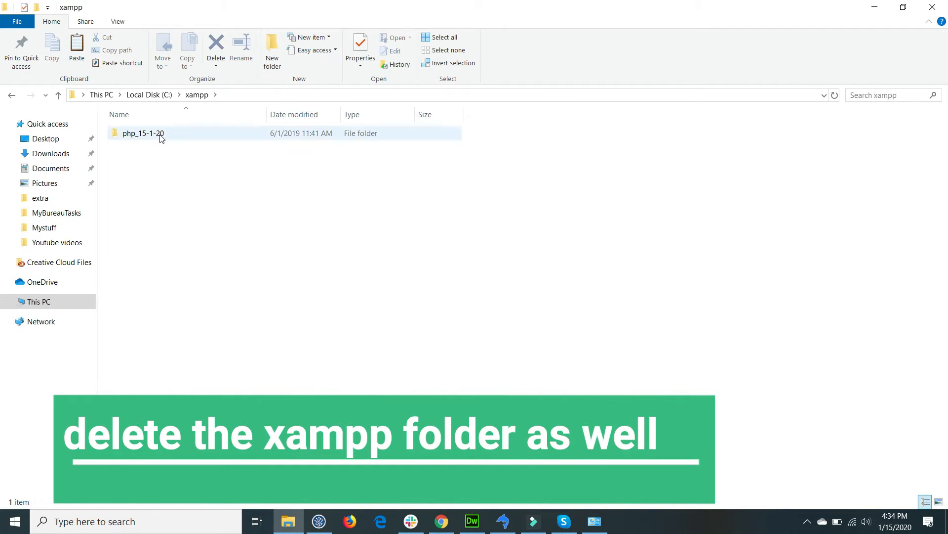
double_click(174, 133)
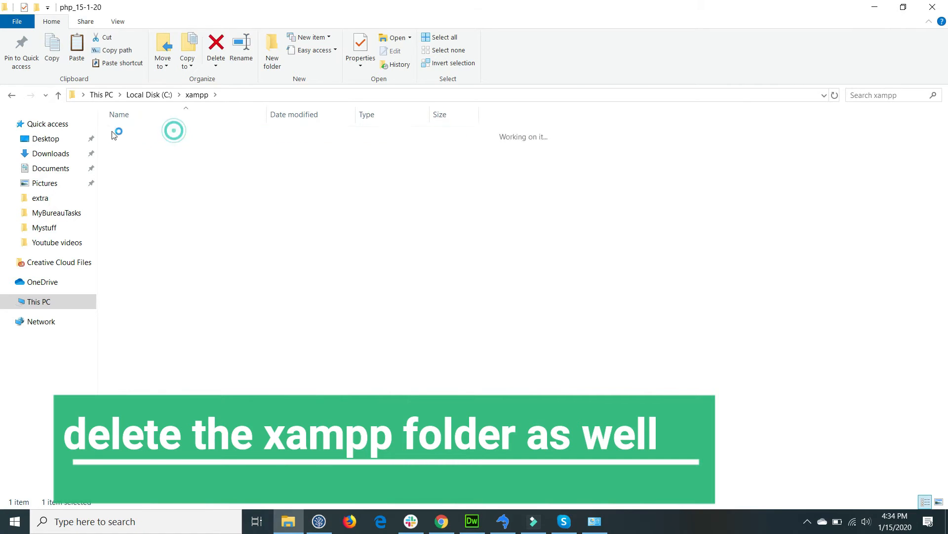
Return to the root of the C: drive and delete the leftover xampp folder.
left_click(12, 95)
left_click(12, 94)
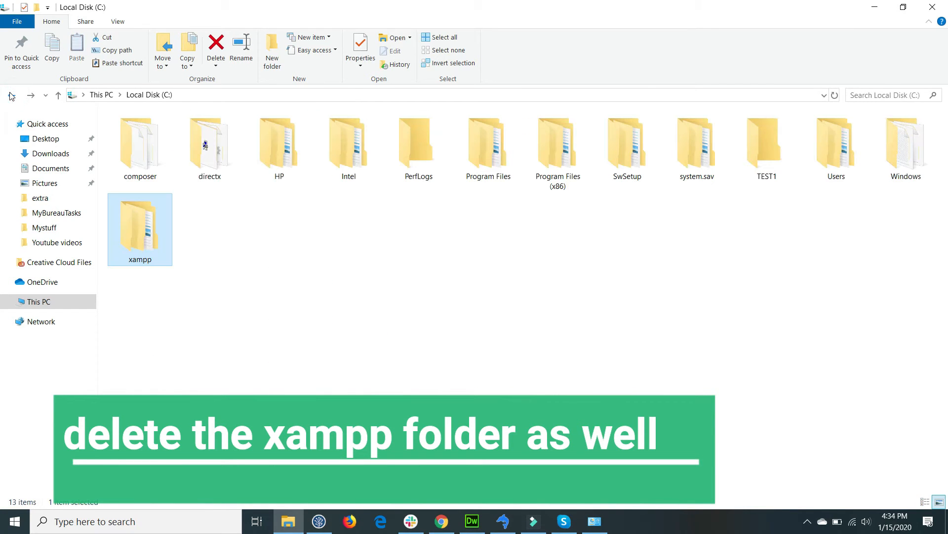
left_click(201, 238)
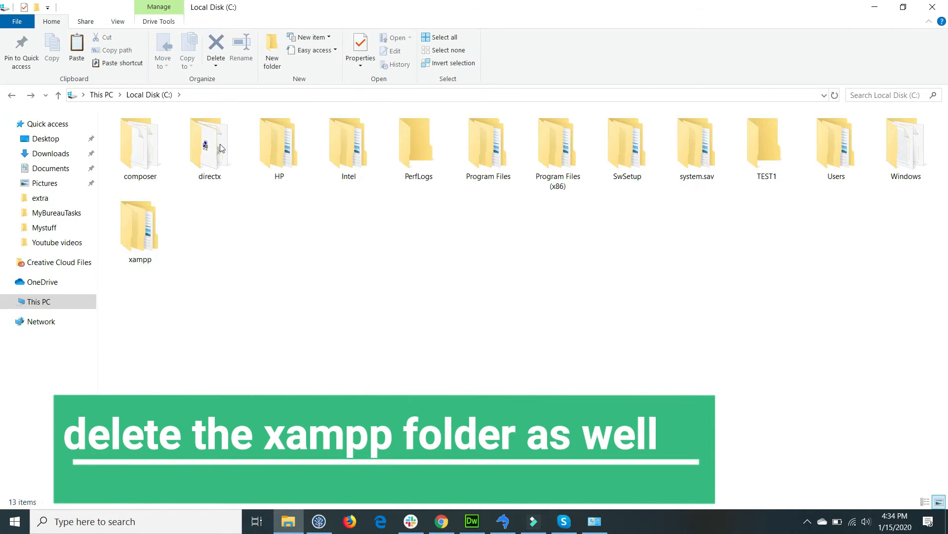
left_click(150, 246)
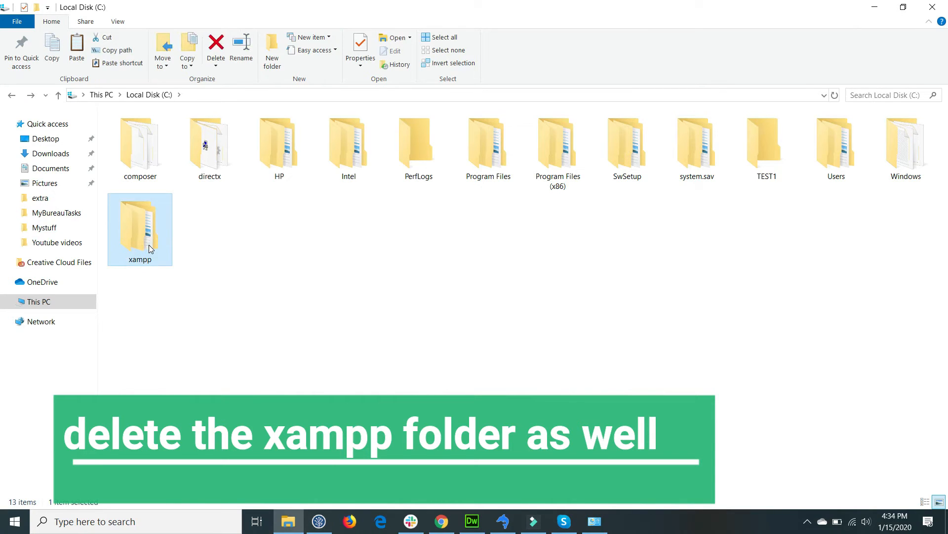
key("Delete")
left_click(515, 306)
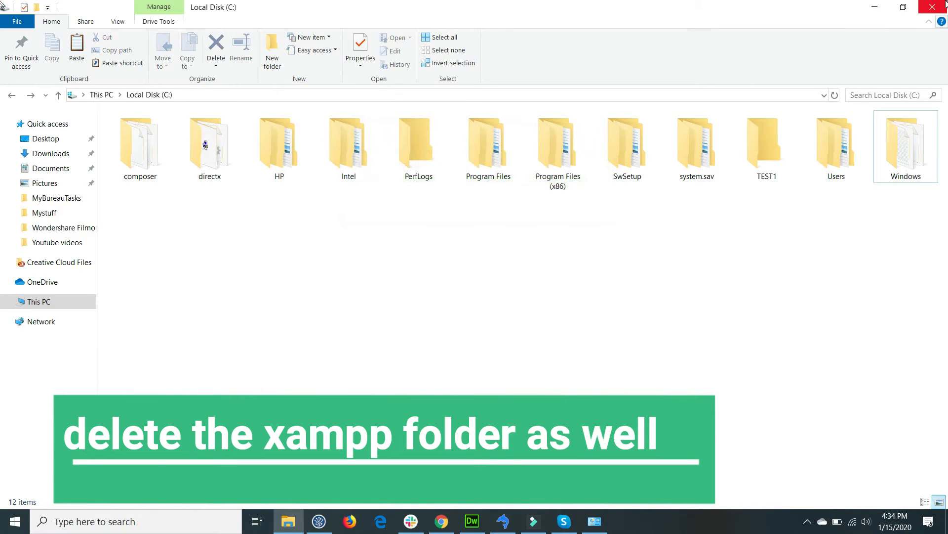
Switch to Chrome, run the downloaded XAMPP installer, and continue past the antivirus and User Account Control notices to the component selection.
left_click(441, 522)
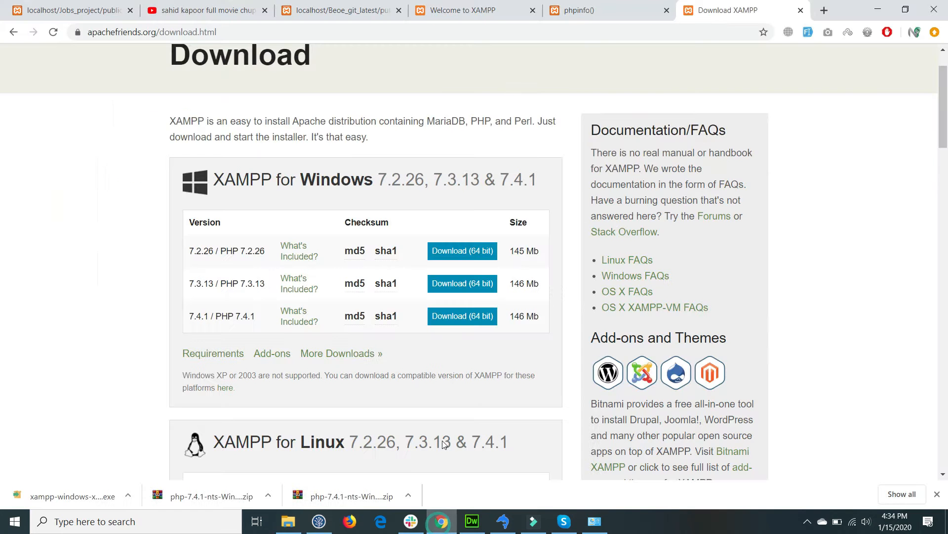
left_click(72, 496)
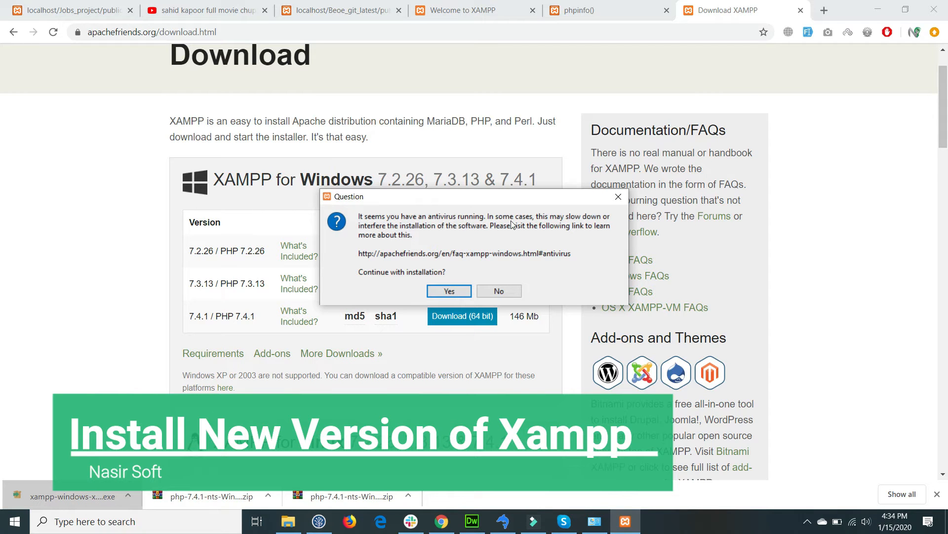
left_click(443, 292)
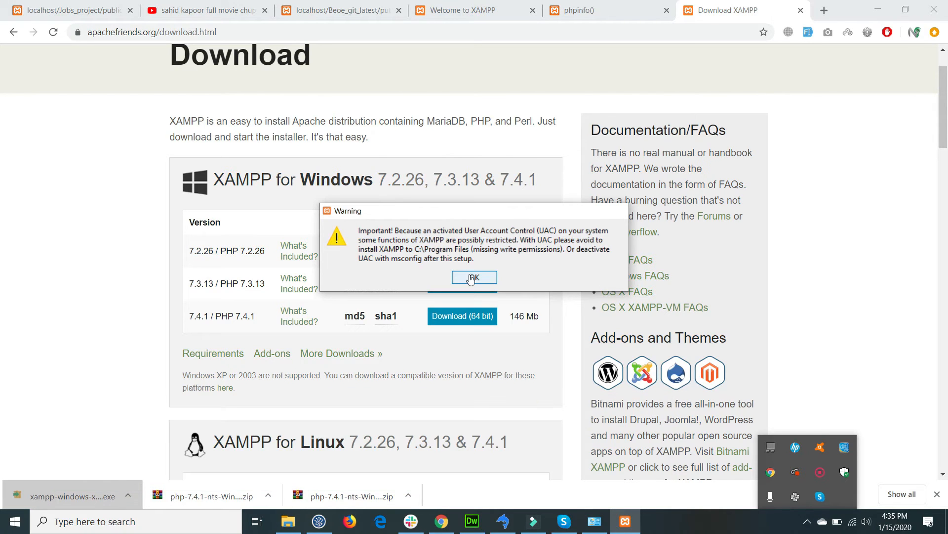
left_click(472, 278)
left_click(548, 381)
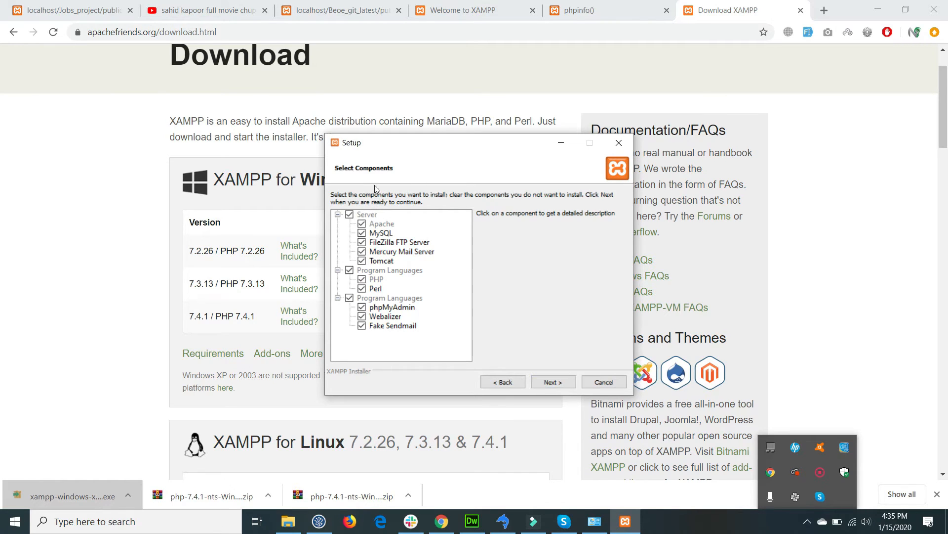
Install XAMPP with all components selected into C:\xampp, closing the Bitnami web page that the installer opens.
left_click(541, 382)
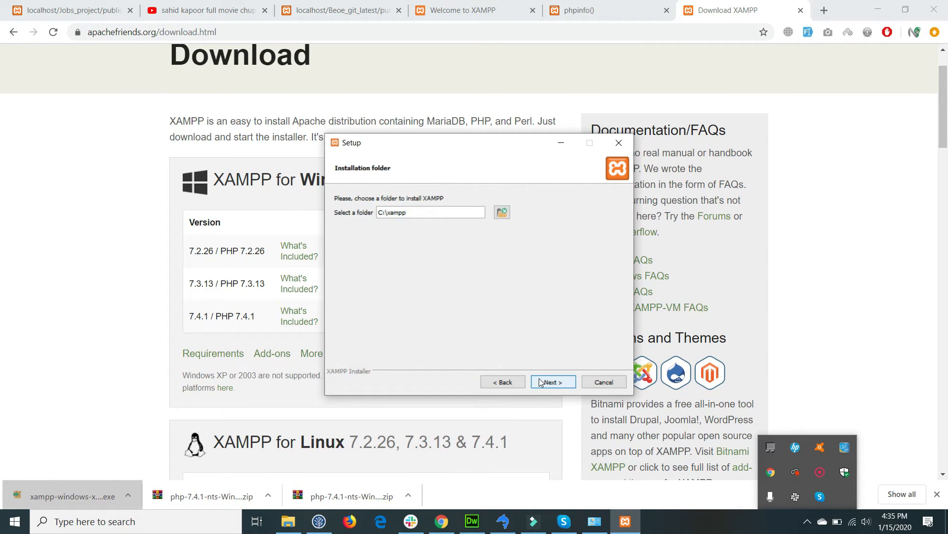
left_click(541, 382)
left_click(541, 382)
left_click(541, 382)
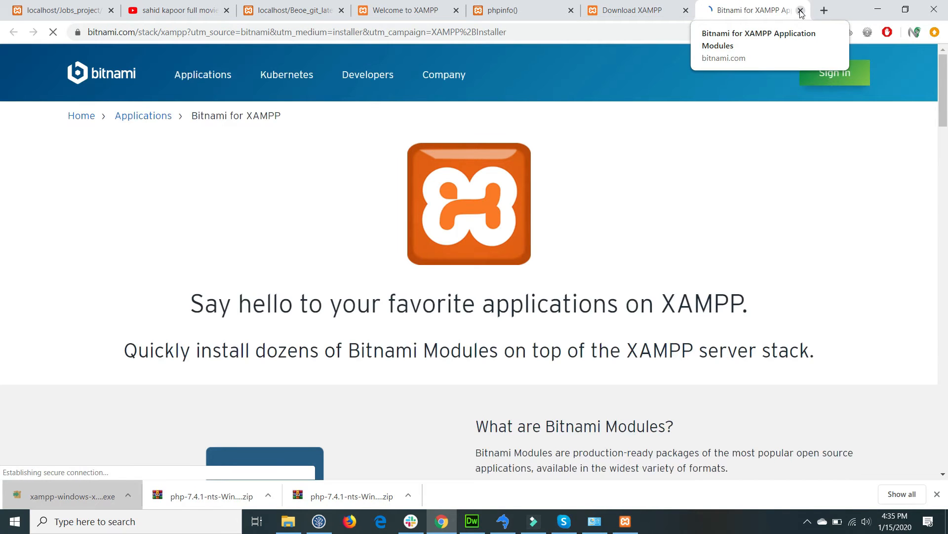
left_click(801, 11)
left_click(625, 521)
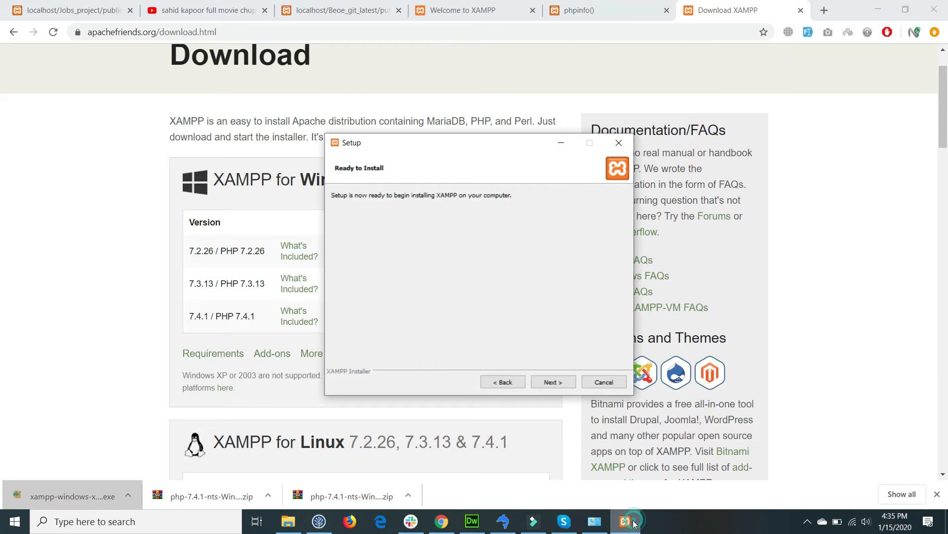
left_click(559, 382)
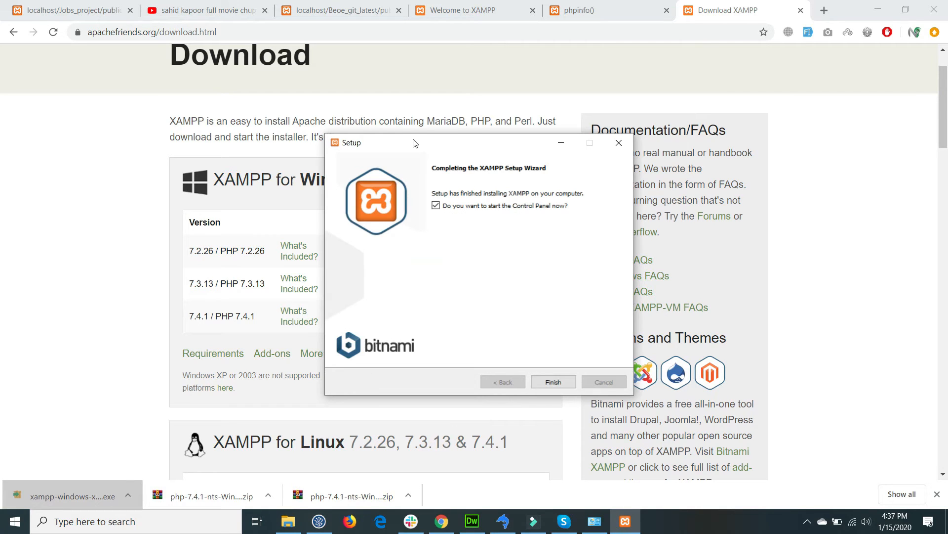
Finish the setup wizard with the option to start the XAMPP Control Panel, and save English as its language.
left_click(562, 387)
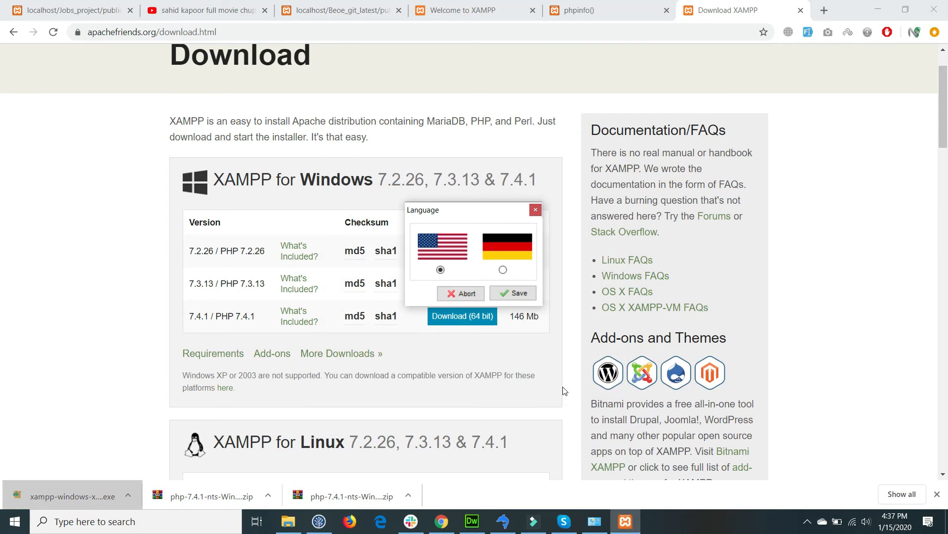
left_click(513, 293)
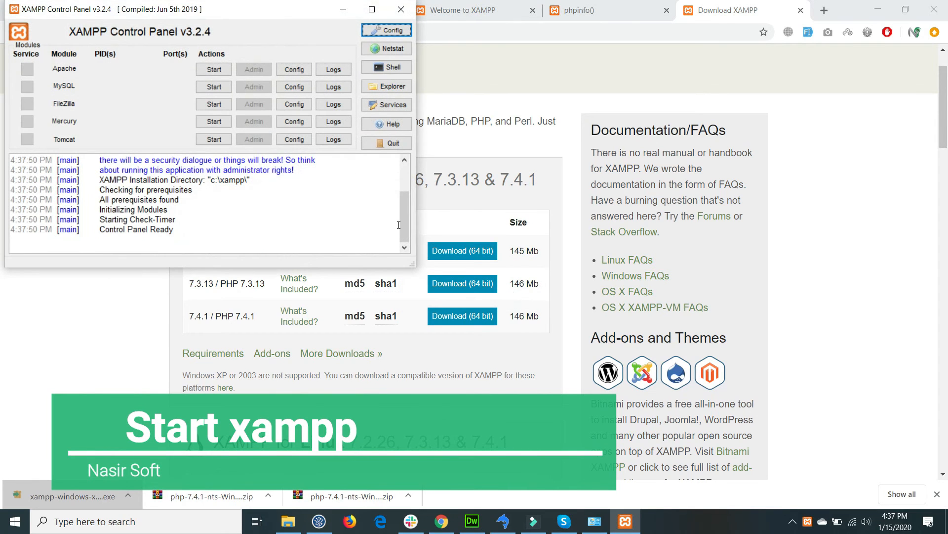
left_click_drag(307, 14, 326, 44)
Start the Apache and MySQL modules, review the startup log, and minimize the XAMPP Control Panel.
left_click(234, 98)
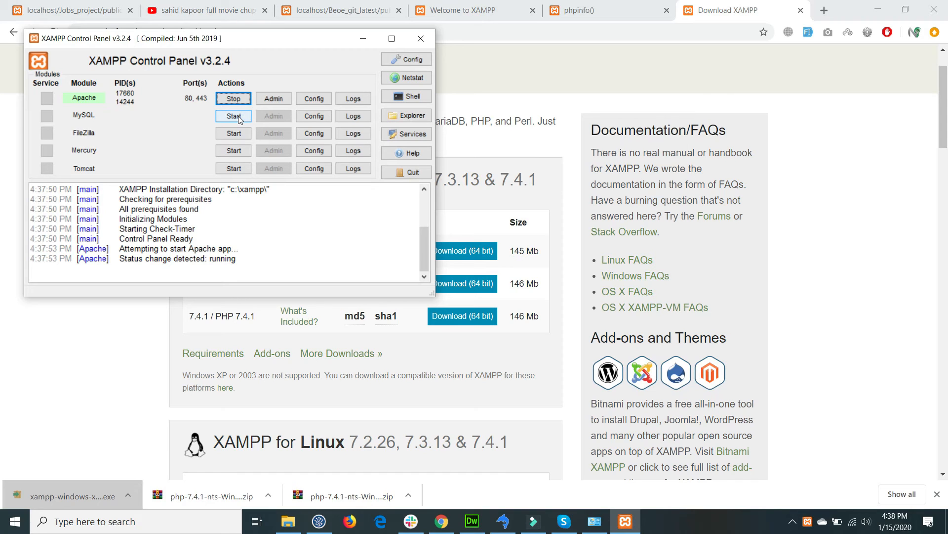
left_click(238, 118)
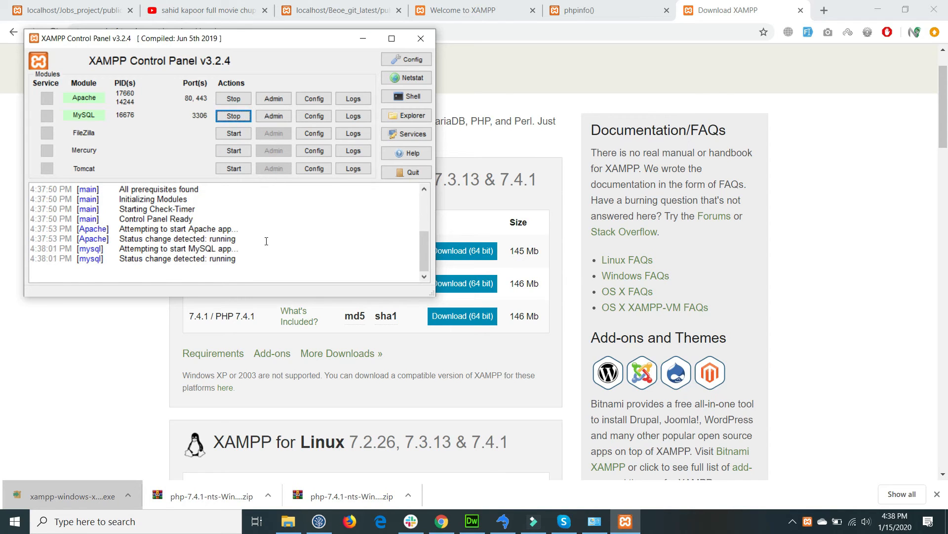
scroll(264, 239, "up", 1)
scroll(284, 213, "up", 1)
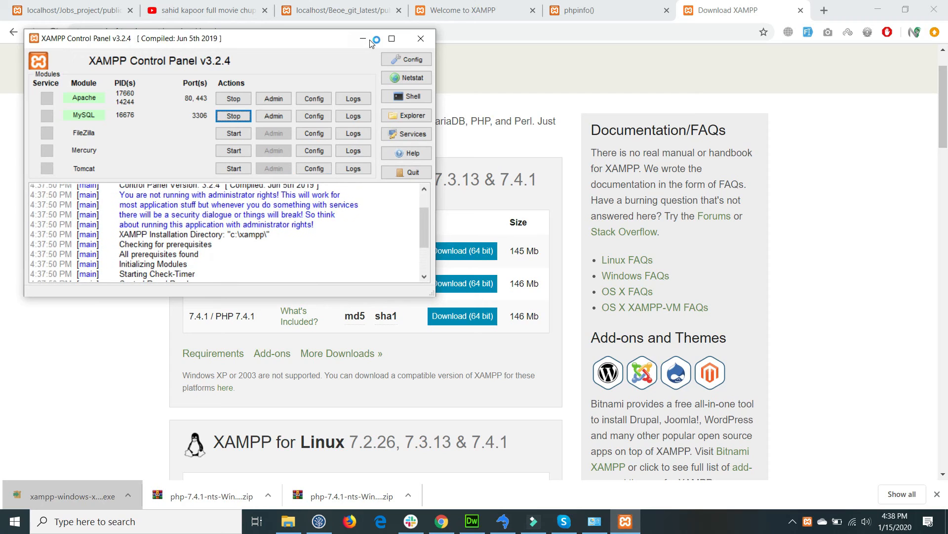
scroll(306, 241, "down", 2)
scroll(330, 240, "up", 3)
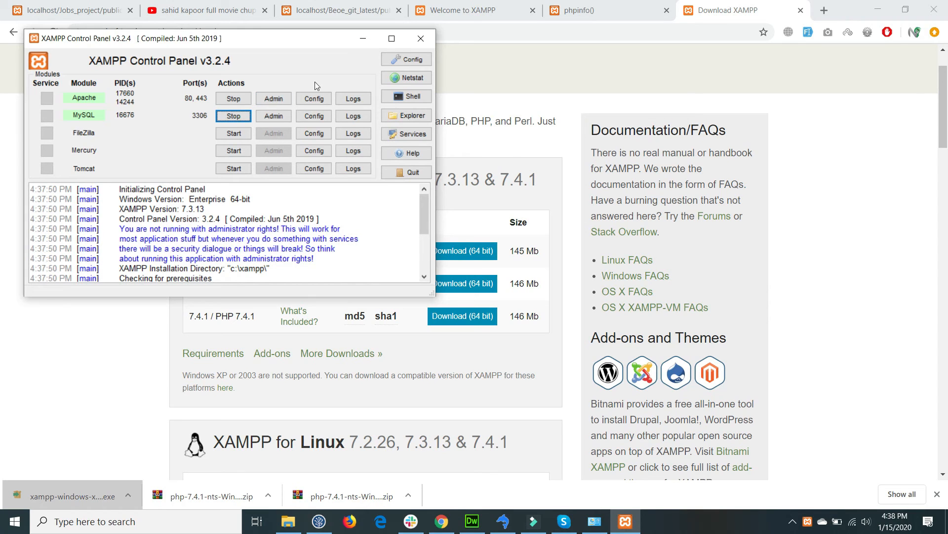
left_click(363, 38)
Reload the localhost/dashboard/phpinfo.php page in the browser and check the PHP version in its header.
left_click(585, 15)
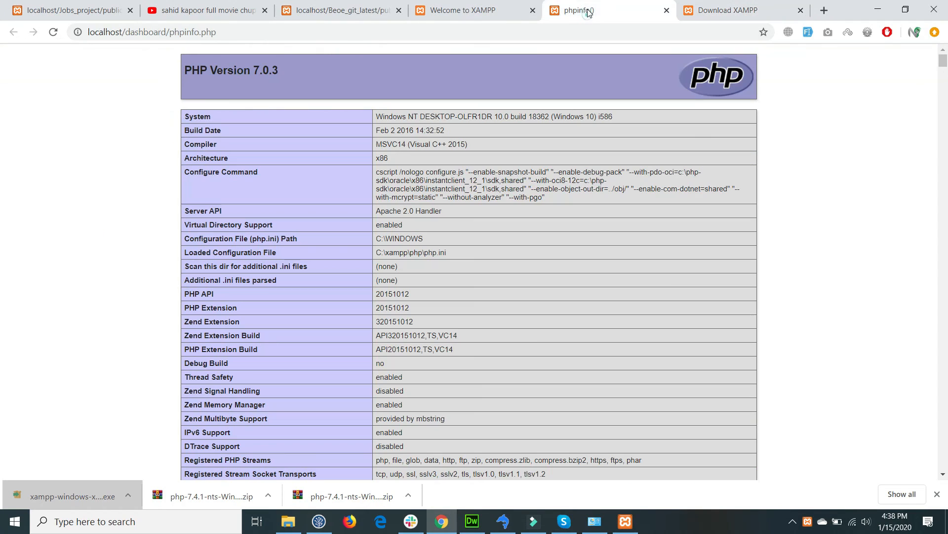
double_click(265, 70)
left_click(53, 33)
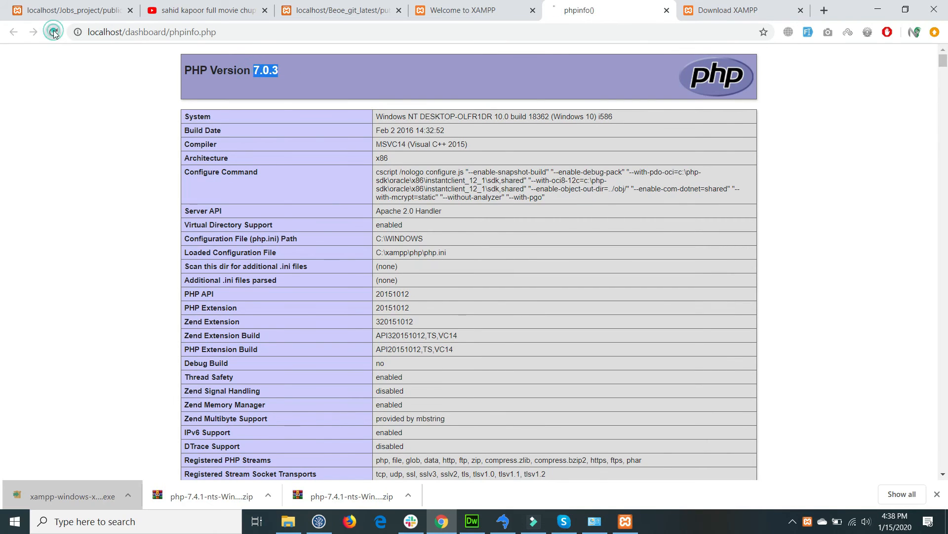
double_click(258, 72)
left_click(273, 73)
double_click(262, 74)
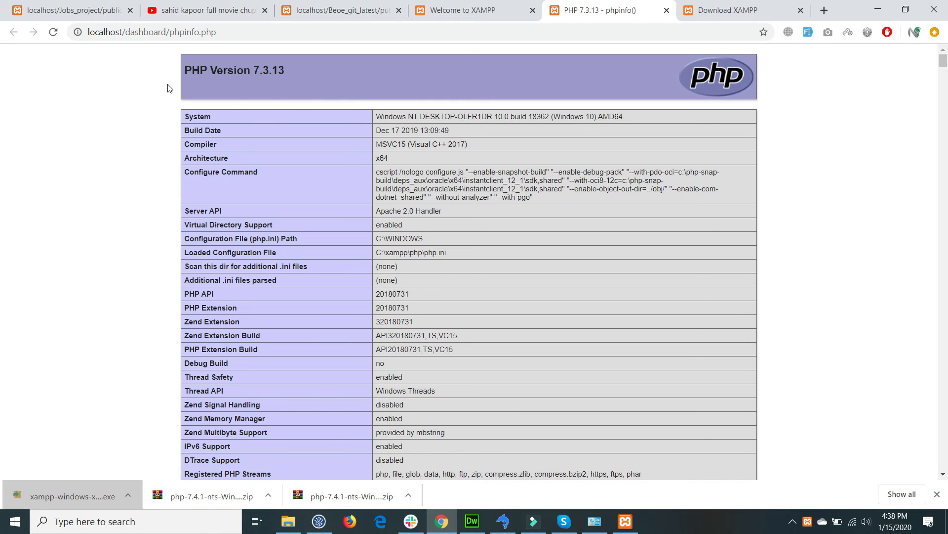
left_click(53, 32)
Reload the localhost/dashboard welcome page and check the XAMPP version in its heading.
left_click(479, 4)
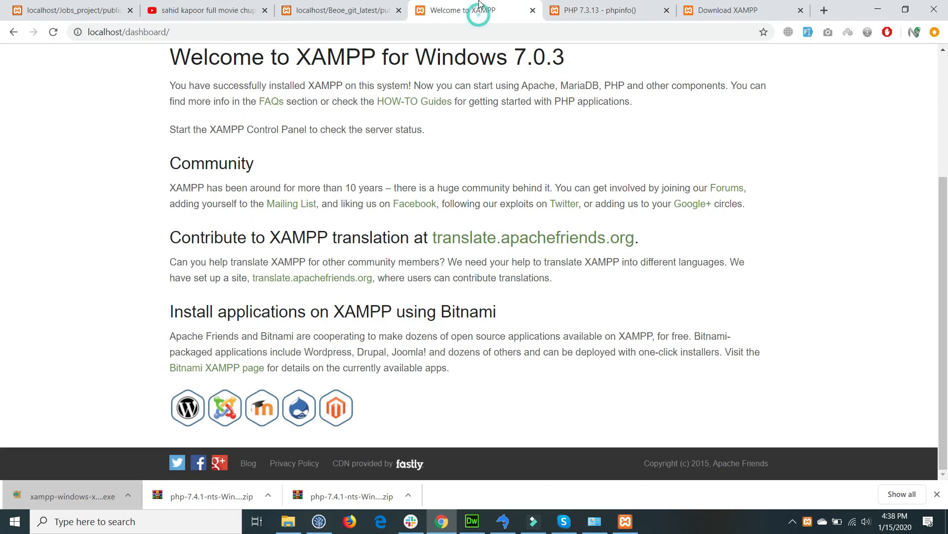
scroll(436, 138, "up", 4)
left_click(51, 33)
left_click_drag(534, 242, 579, 244)
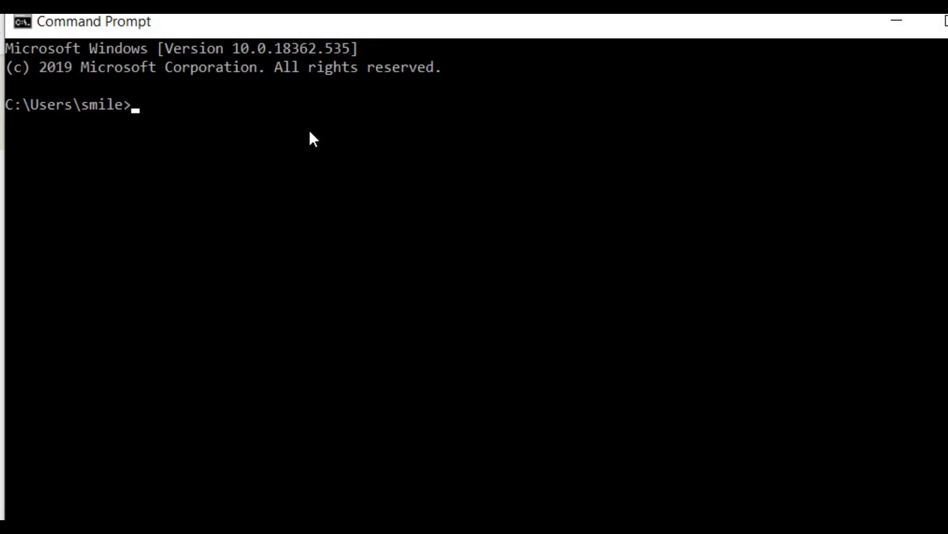
Run php -v in Command Prompt to check the installed PHP version, and close the window.
type("php -v")
key("Return")
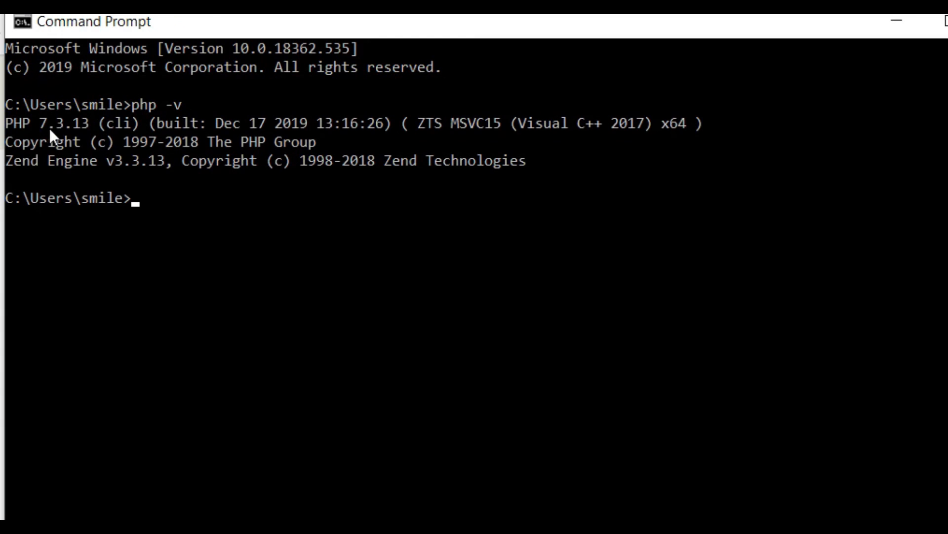
left_click_drag(47, 125, 80, 126)
left_click(119, 157)
left_click(212, 216)
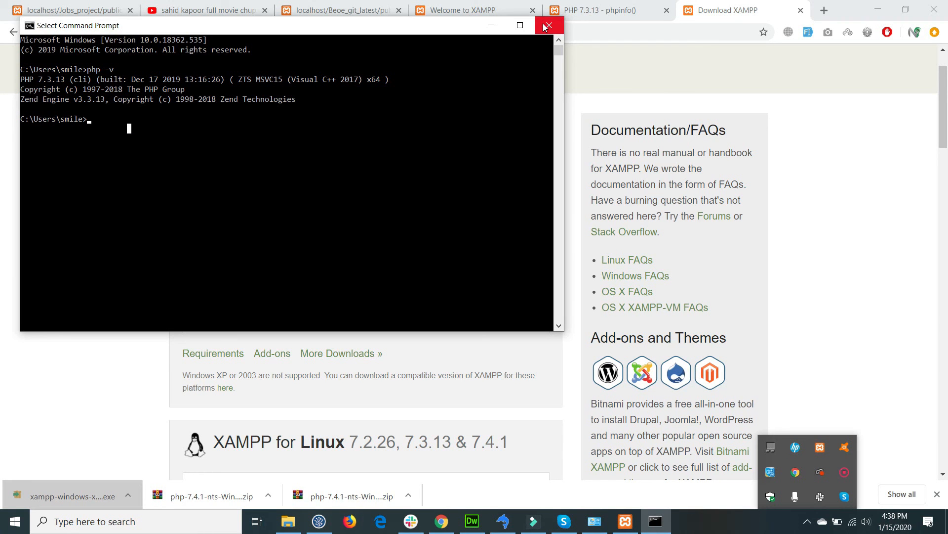
left_click(545, 27)
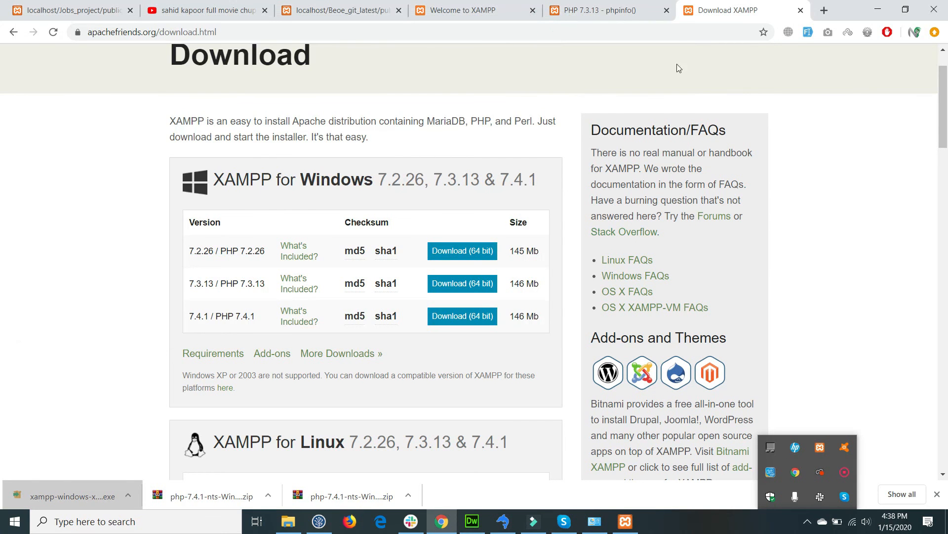